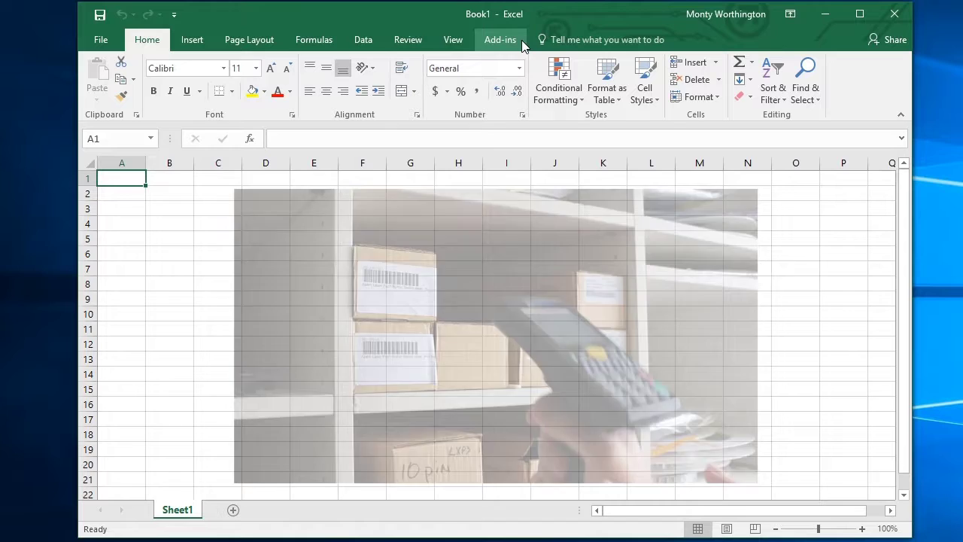
Step: Open the TriCoder Tools of Worth Data's KwikCount 2 add-in
left_click(518, 43)
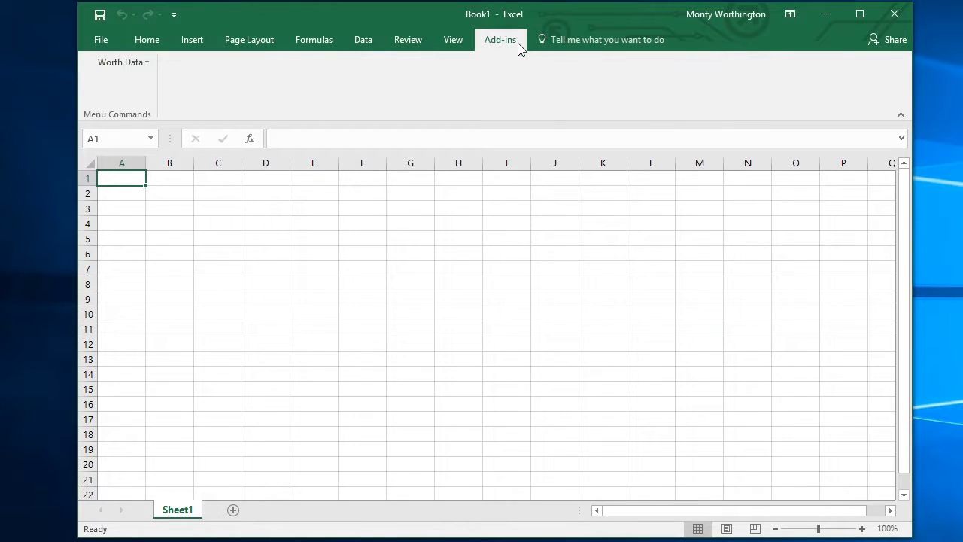
left_click(146, 62)
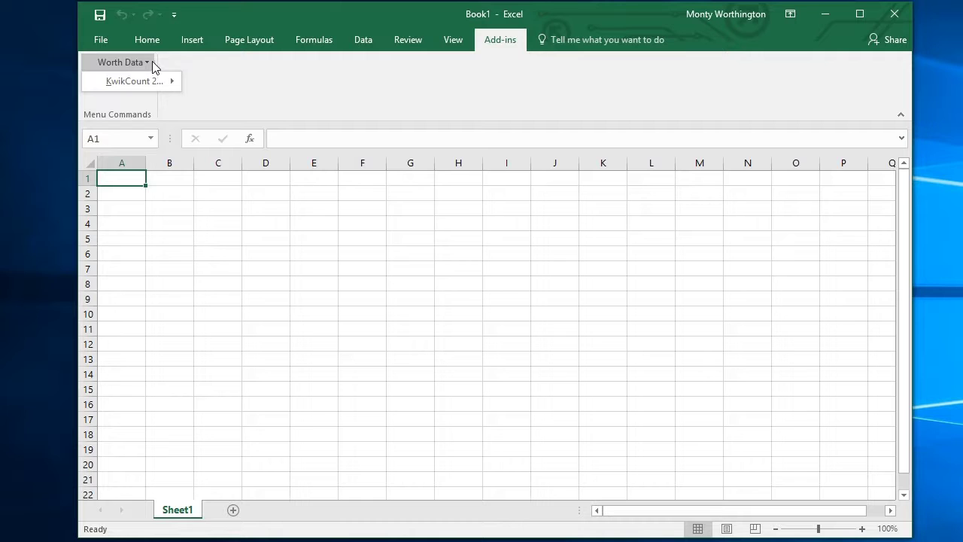
mouse_move(170, 90)
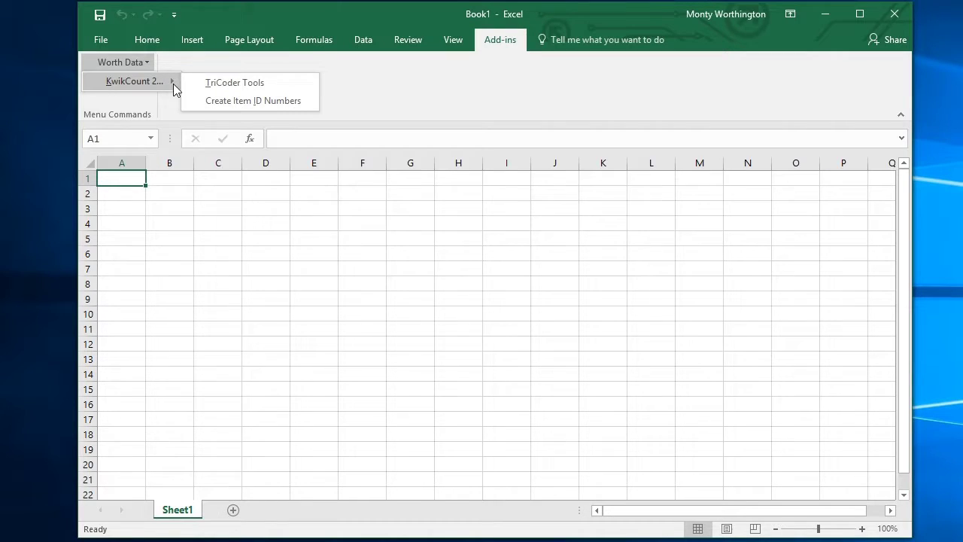
left_click(283, 83)
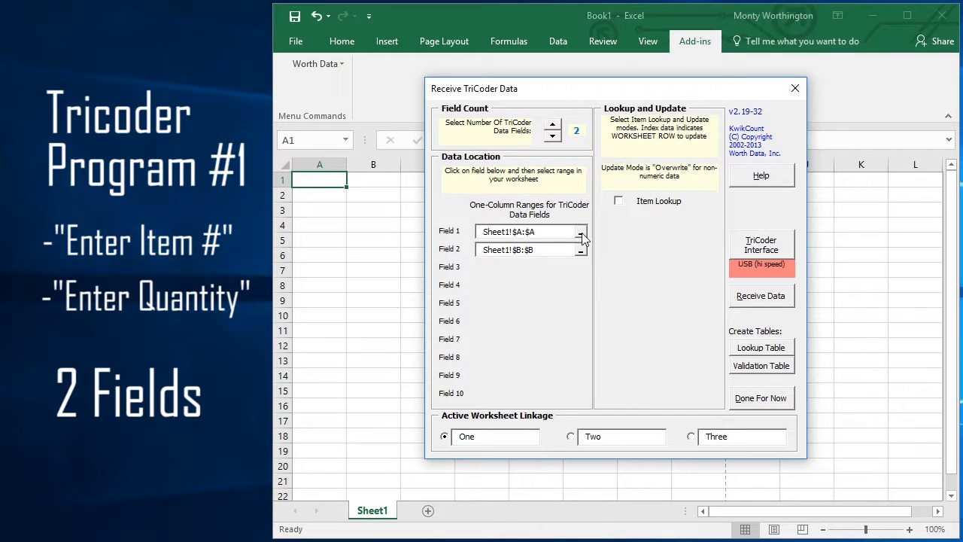
Step: Assign the whole of column A on Sheet1 as the data range for Field 1
left_click(580, 234)
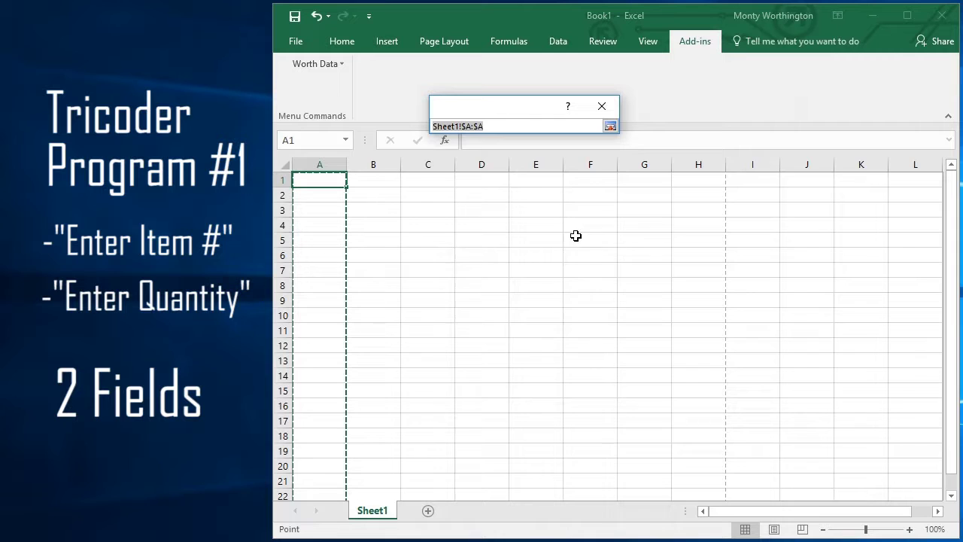
left_click(341, 165)
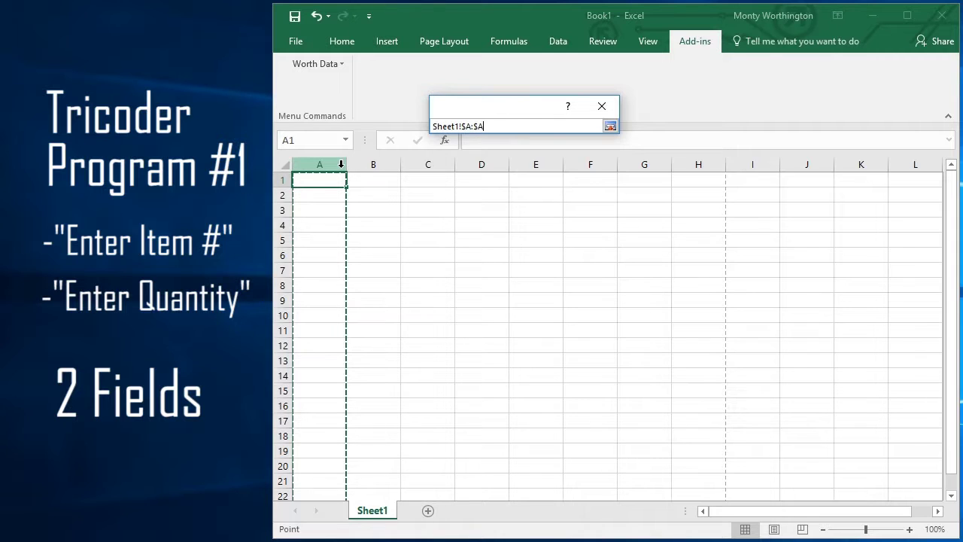
left_click(603, 106)
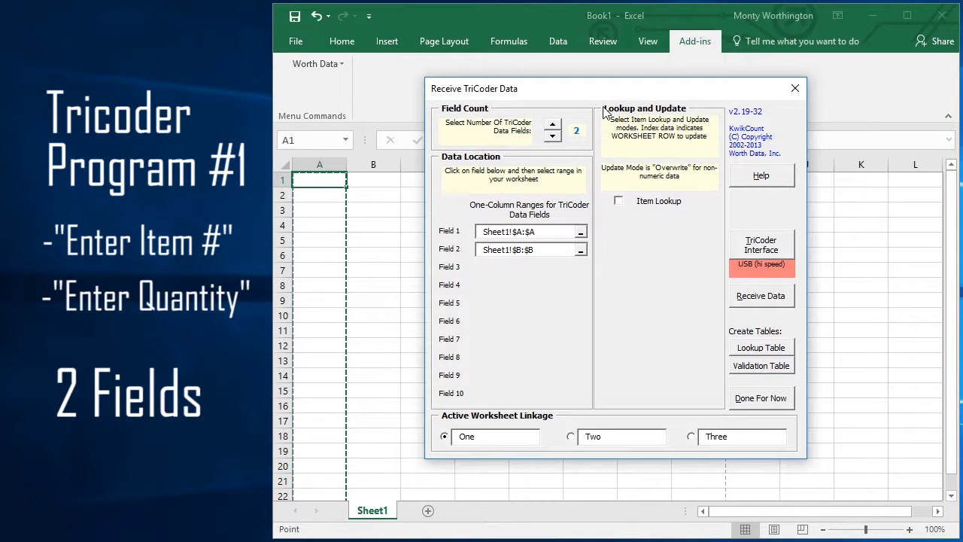
Step: Limit the Field 1 data range to cells A1:A15 on Sheet1
left_click(581, 235)
left_click(329, 180)
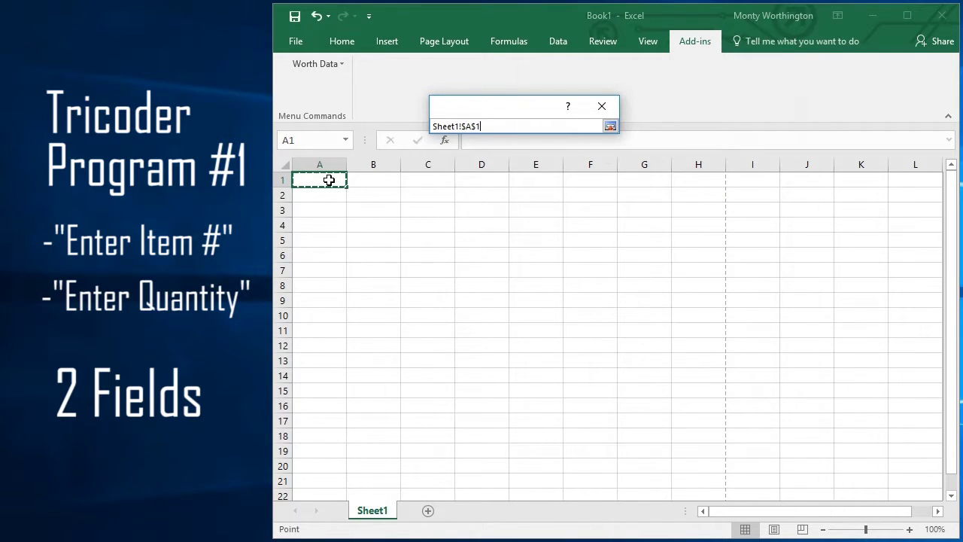
left_click(319, 395, "shift")
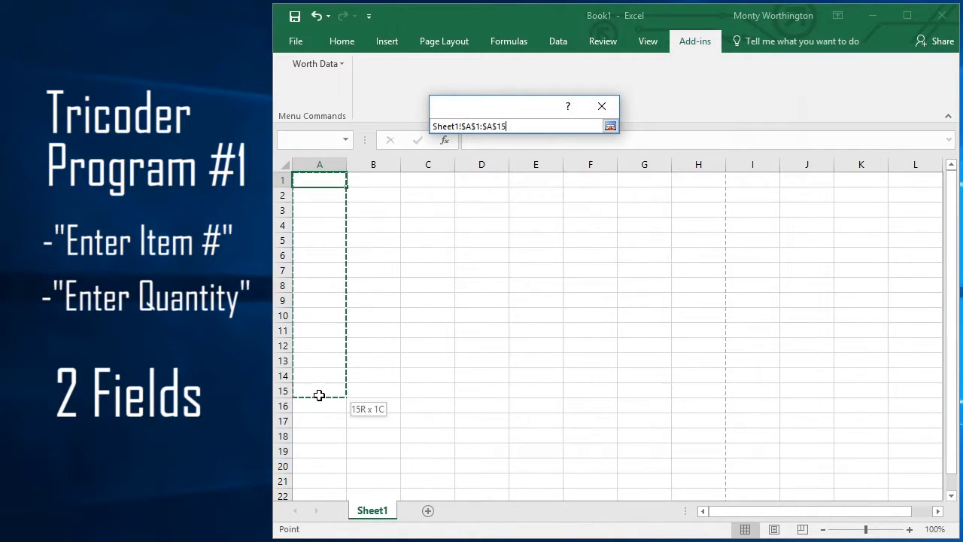
left_click(607, 108)
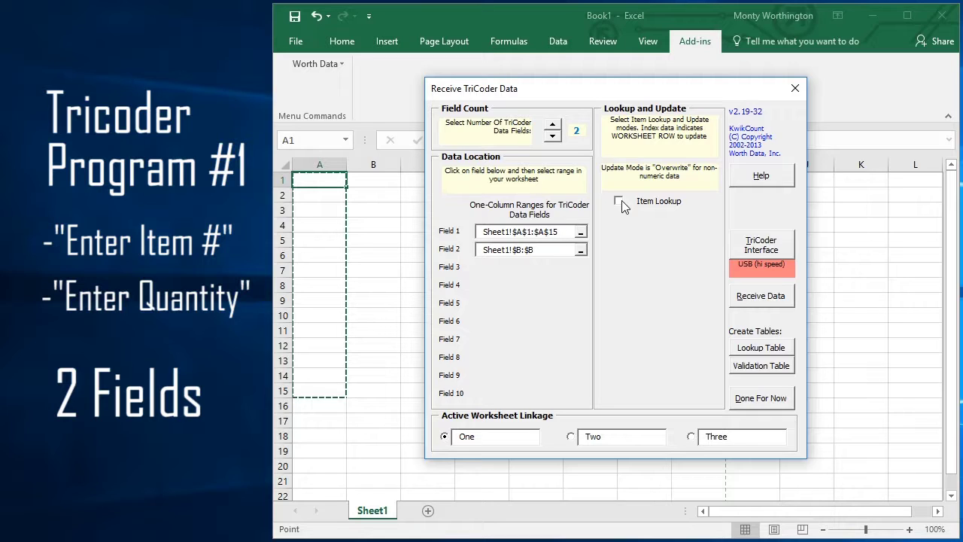
Step: Assign the whole of column B on Sheet1 as the data range for Field 2
left_click(582, 254)
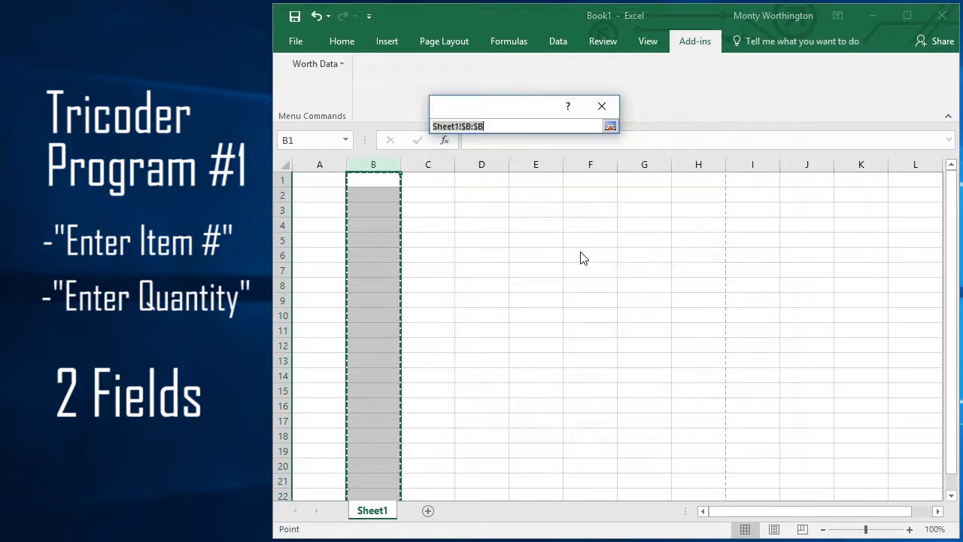
left_click(383, 167)
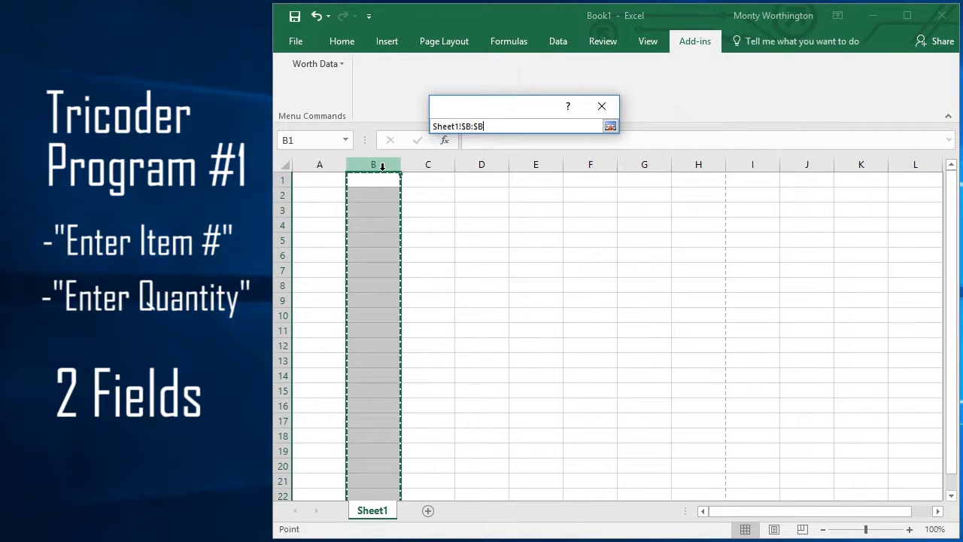
left_click(604, 107)
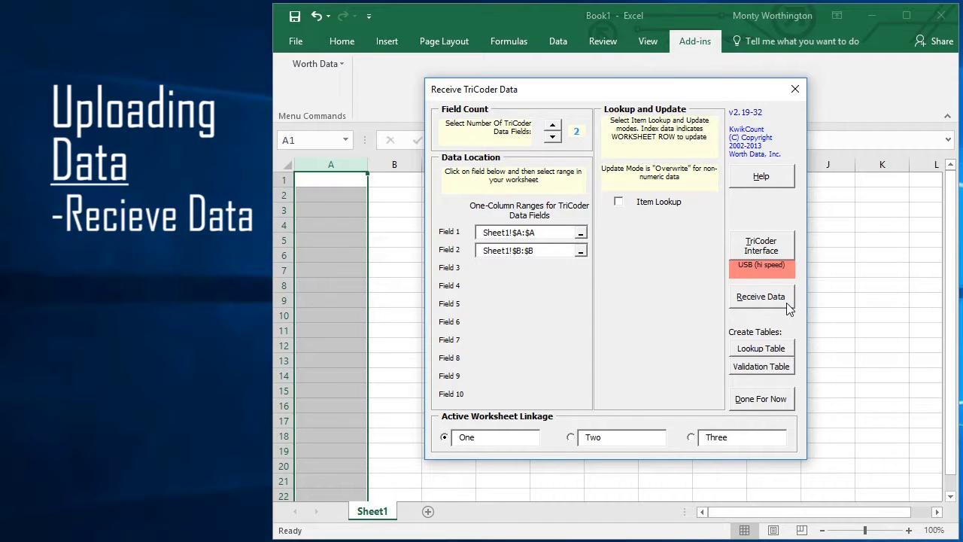
Step: Receive and accept the TriCoder data into columns A and B, purge it from the device, and close the Receive TriCoder Data dialog
left_click(782, 301)
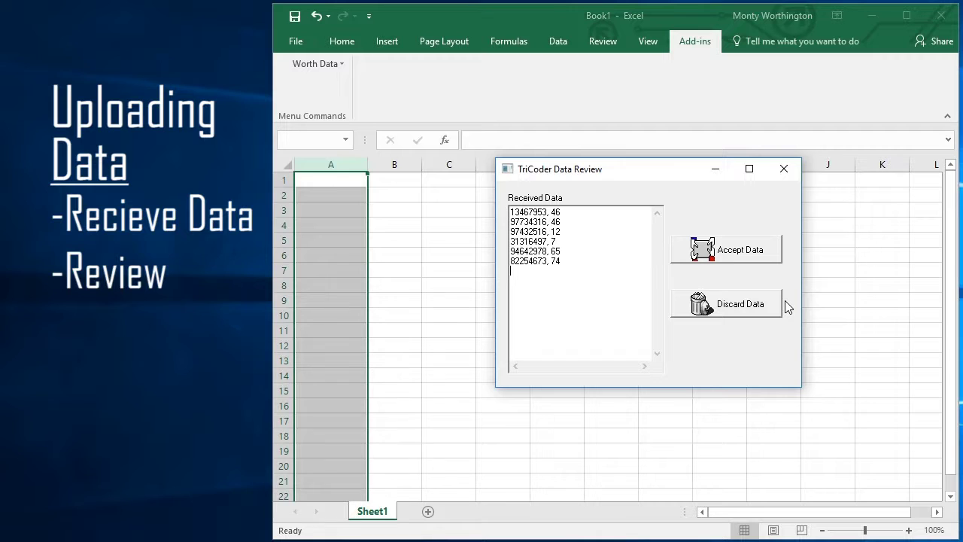
left_click(772, 254)
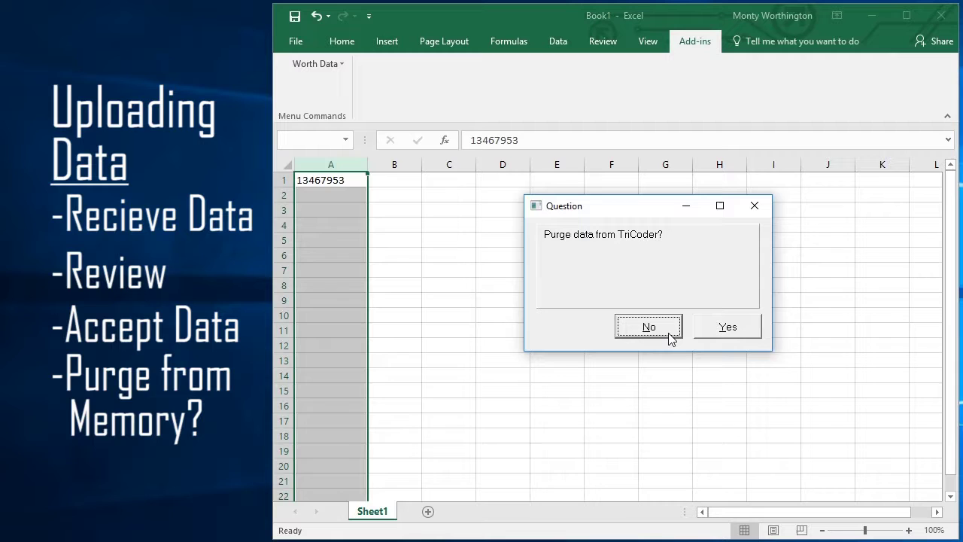
left_click(756, 329)
left_click(757, 327)
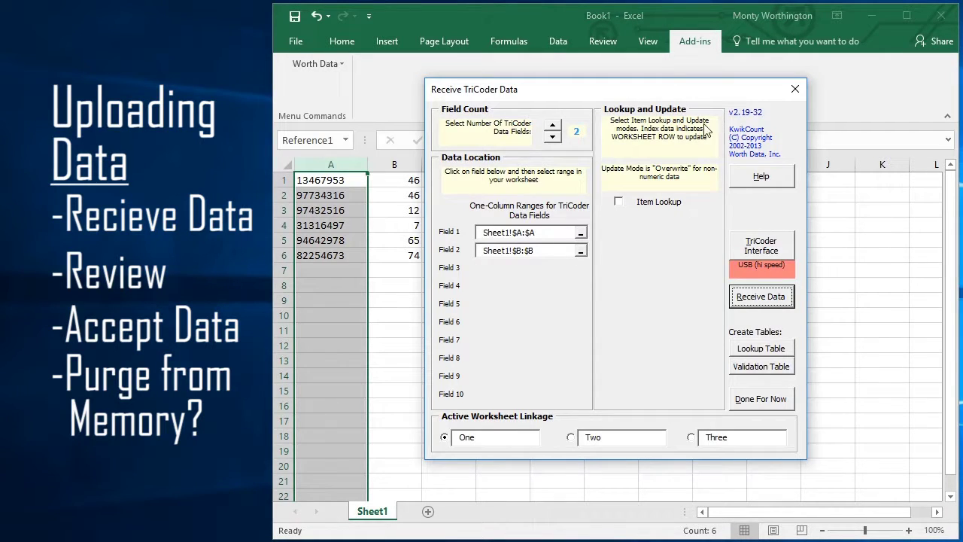
left_click_drag(696, 97, 718, 96)
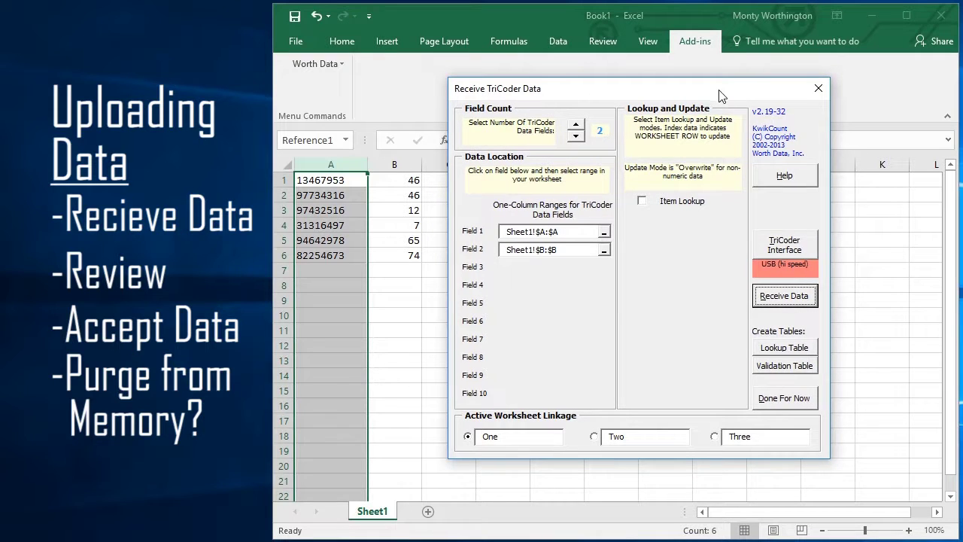
left_click(819, 89)
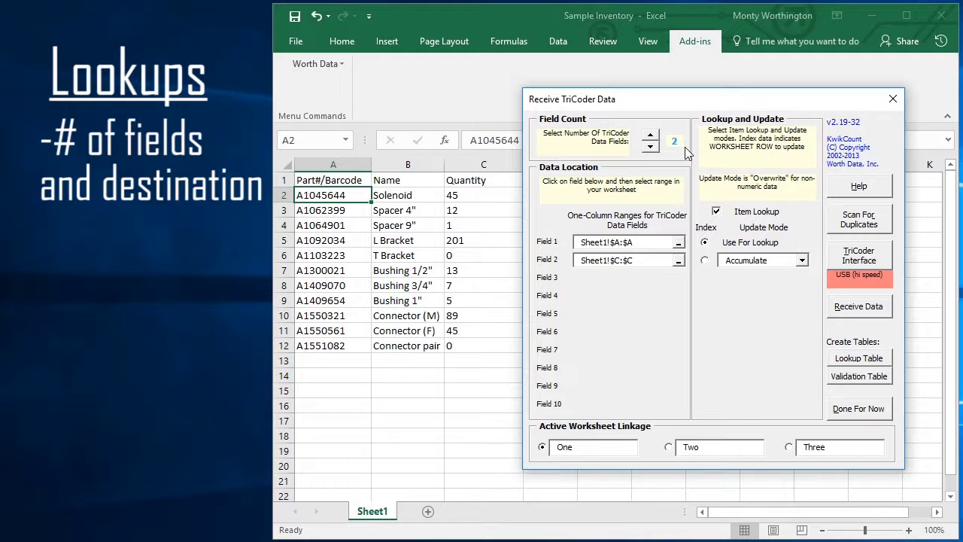
Step: In Sample Inventory, assign the Part#/Barcode column A to Field 1 and the Quantity column C to Field 2
left_click(678, 246)
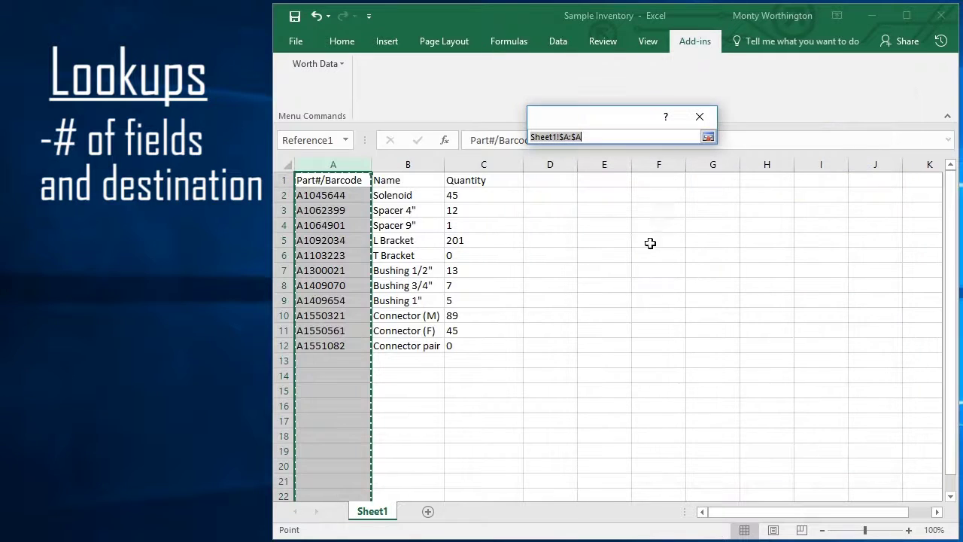
left_click(343, 165)
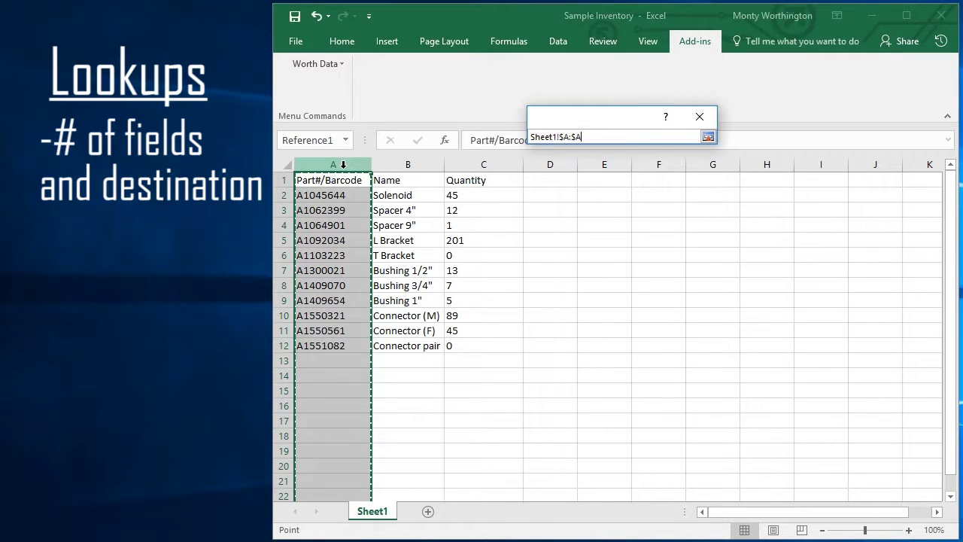
left_click(701, 120)
left_click(678, 261)
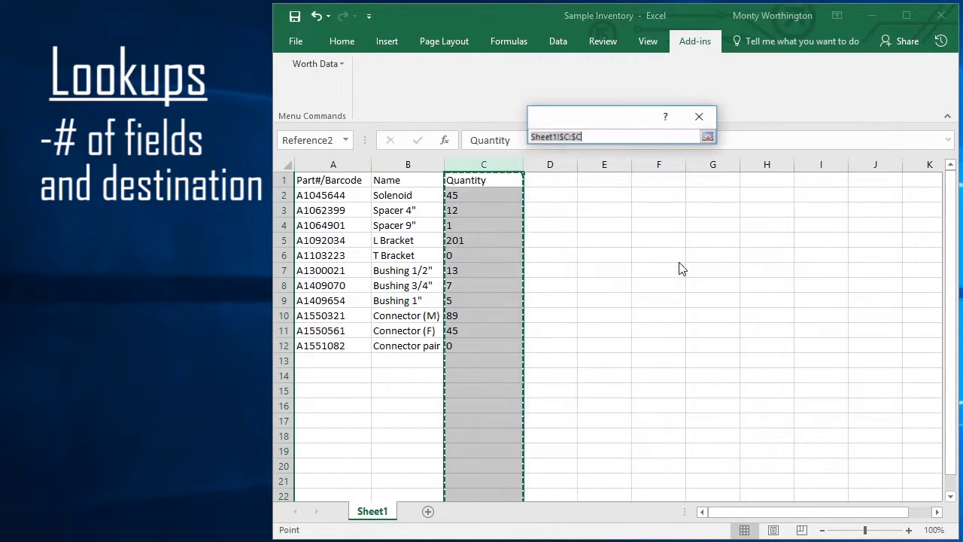
left_click(510, 165)
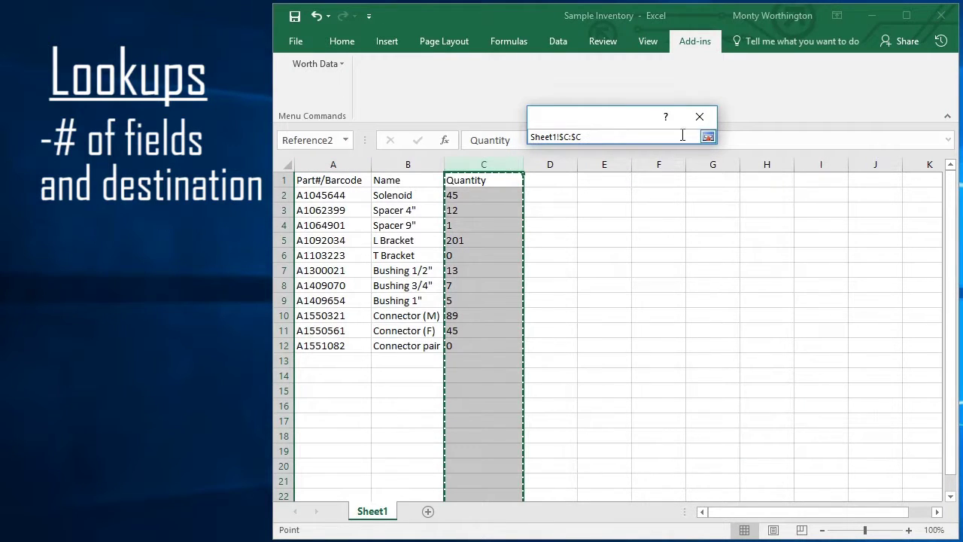
left_click(699, 119)
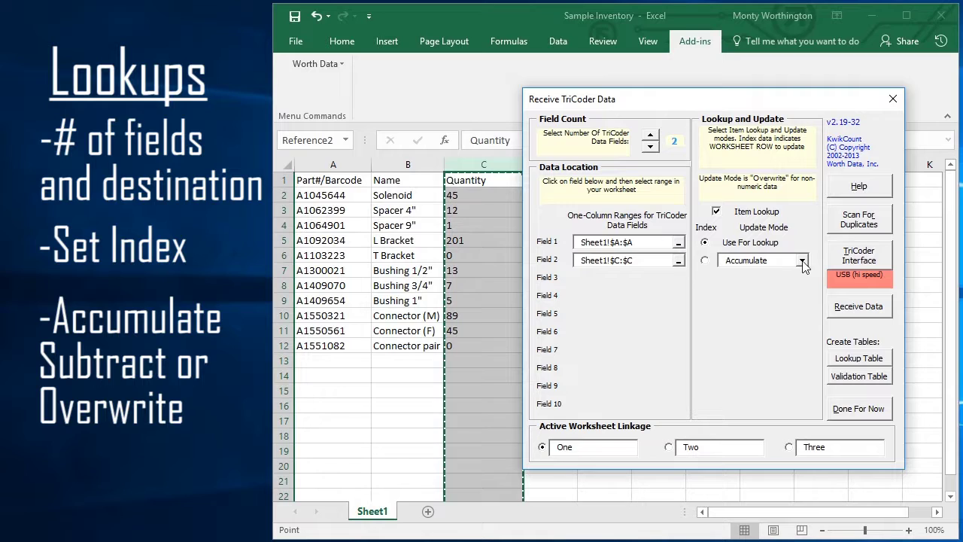
Step: Review the update mode options for Field 2, keeping Accumulate selected
left_click(802, 262)
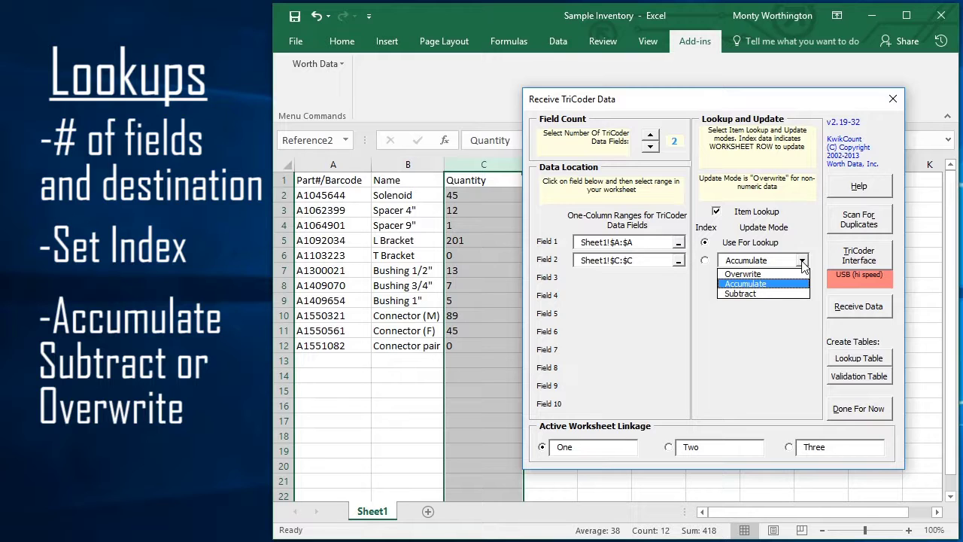
left_click(802, 261)
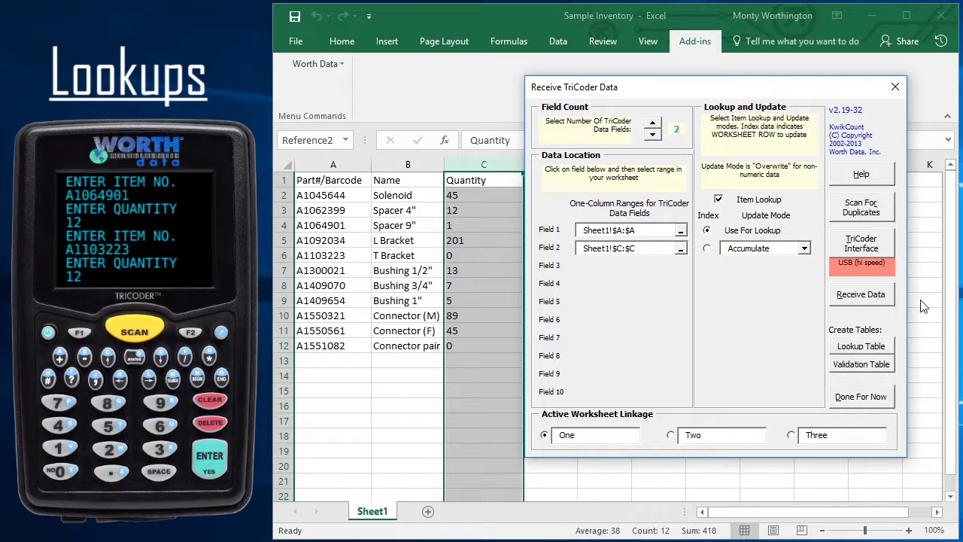
Step: Receive and accept the scanned TriCoder quantities into the inventory sheet, purging the data from the device
left_click(888, 293)
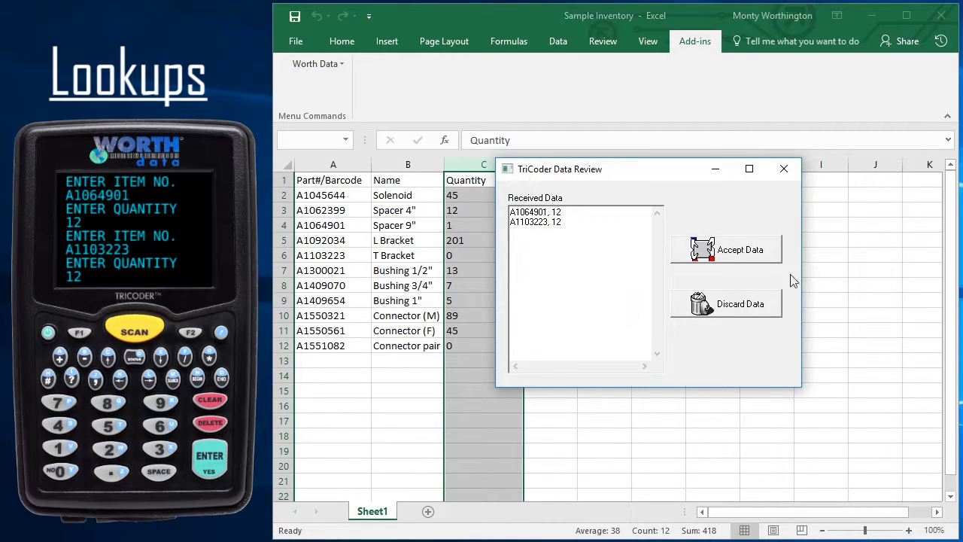
left_click(765, 253)
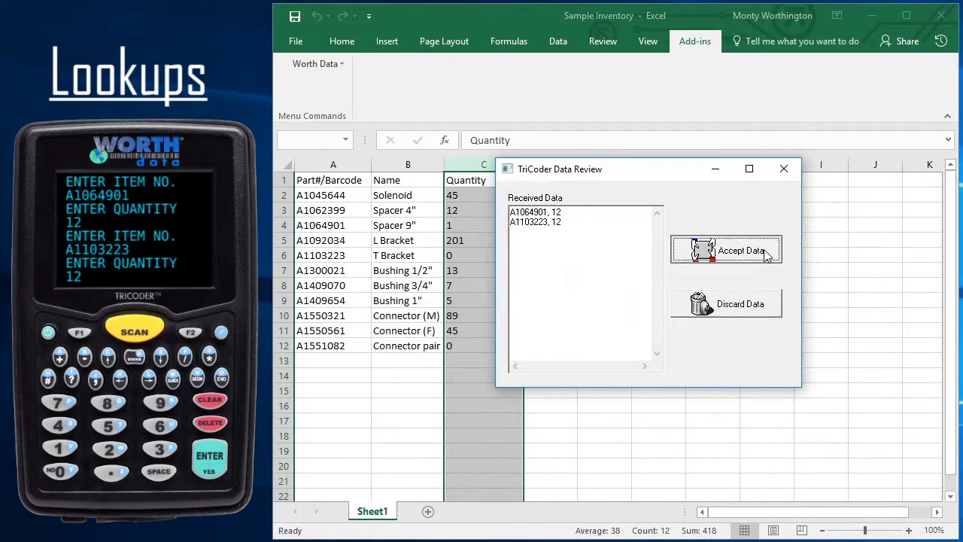
left_click(753, 331)
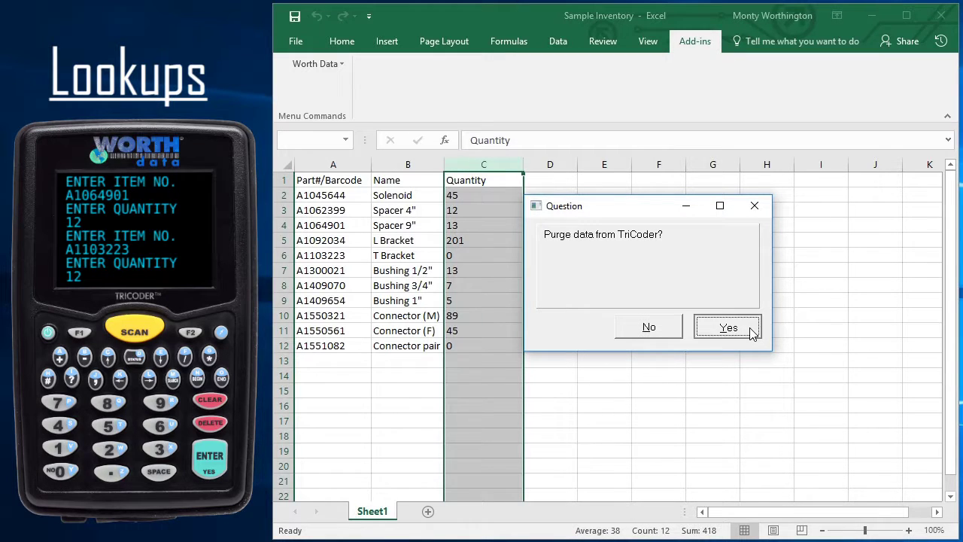
left_click(752, 331)
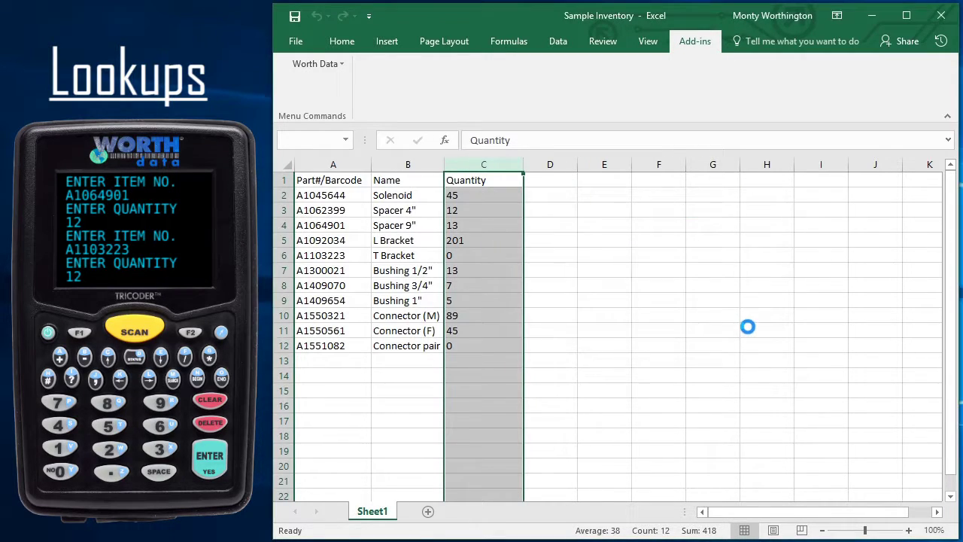